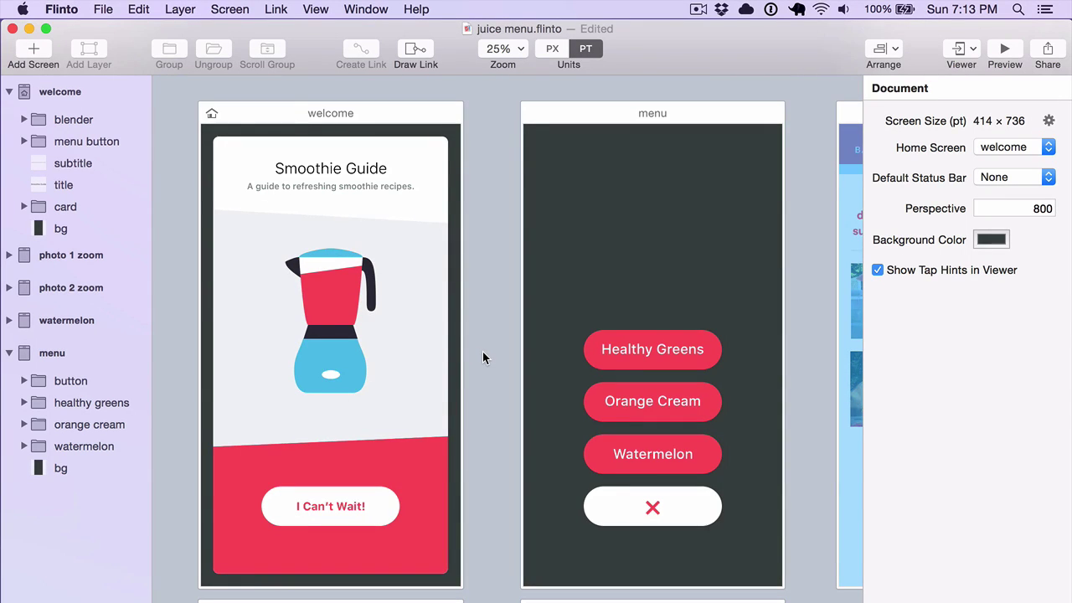
- Link the "I Can't Wait!" button on the welcome screen to the menu screen with a Tap gesture and a new transition
left_click(327, 508)
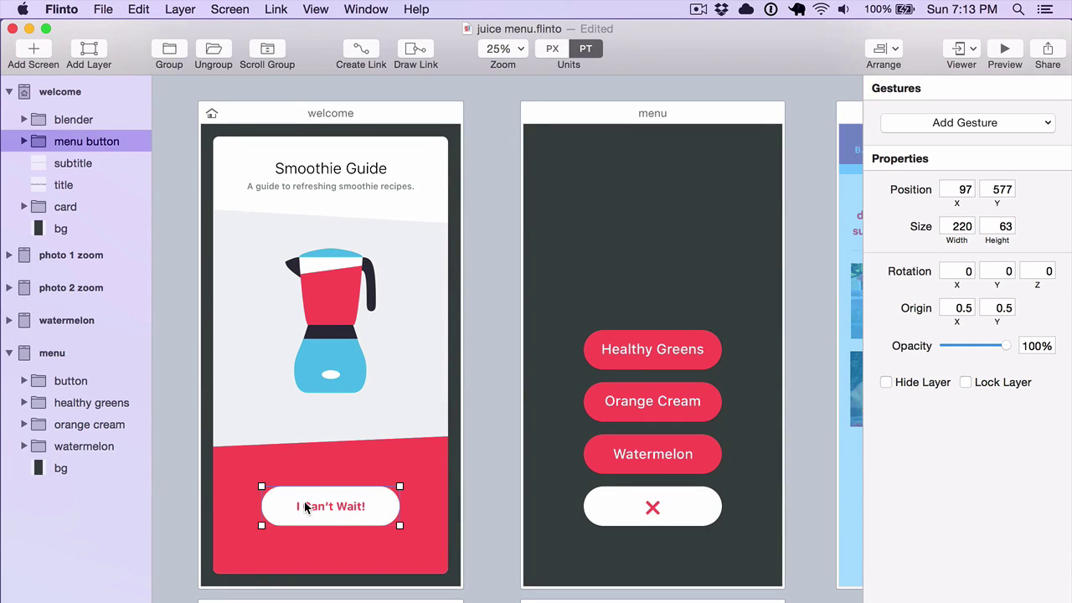
left_click_drag(304, 506, 615, 283)
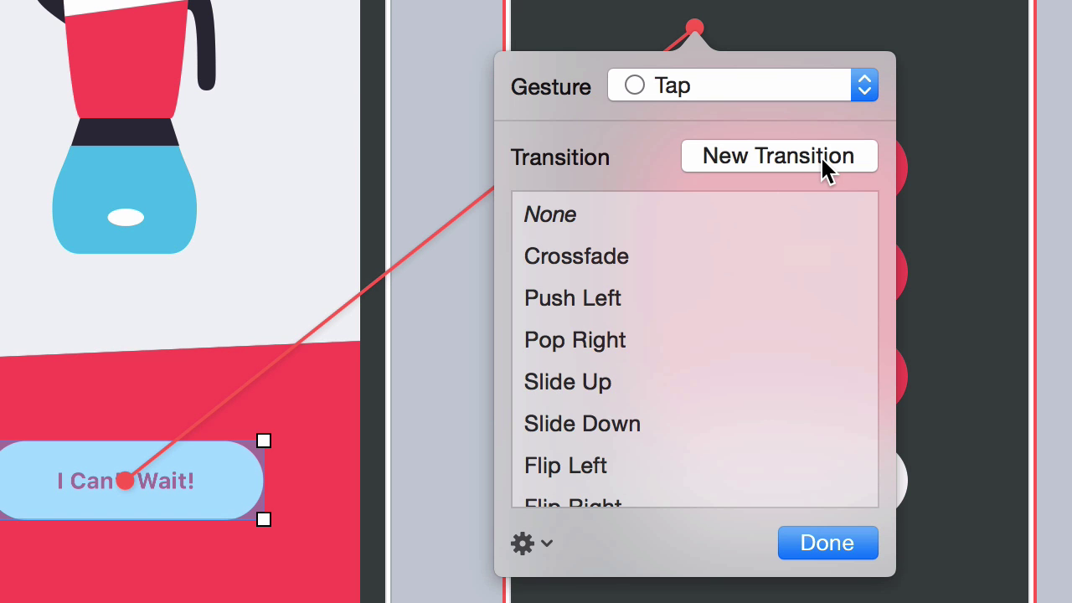
left_click(821, 157)
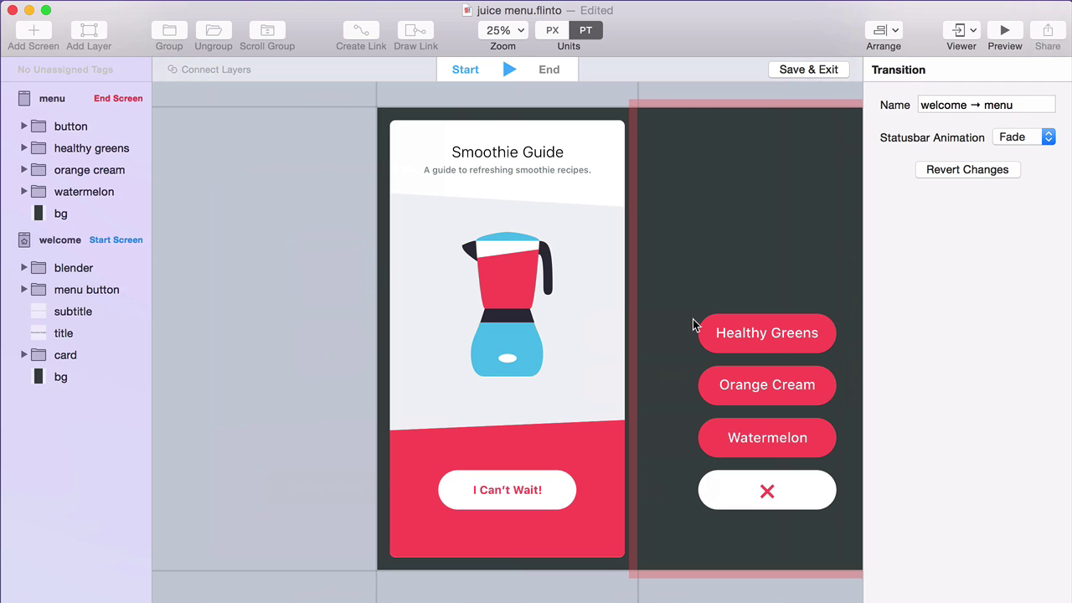
- Move the menu screen to about X 355, Y 90 in the transition's start state
mouse_move(486, 325)
left_mouse_down()
mouse_move(513, 275)
mouse_move(414, 255)
left_mouse_up()
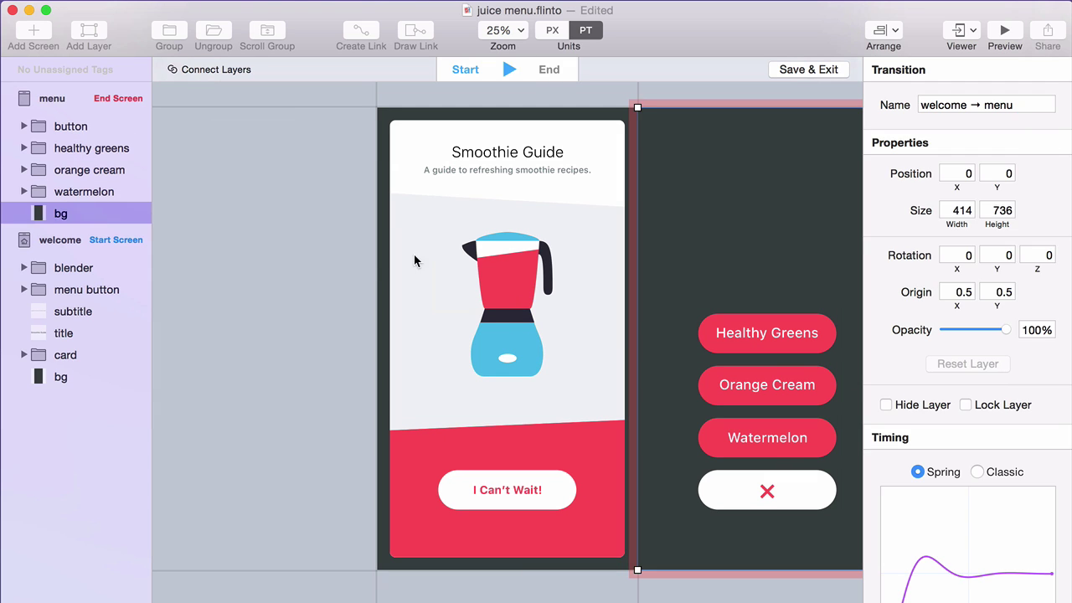
left_click_drag(414, 205, 489, 277)
left_click_drag(718, 101, 642, 134)
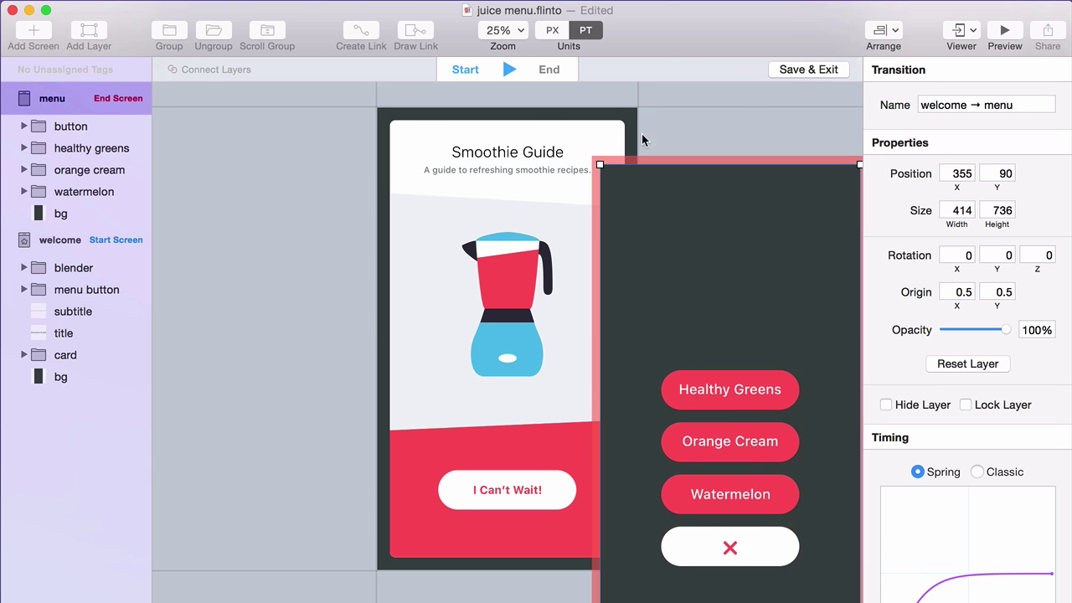
- In the transition's end state, move the welcome screen off the left edge to about X -435, Y 6
left_click(511, 71)
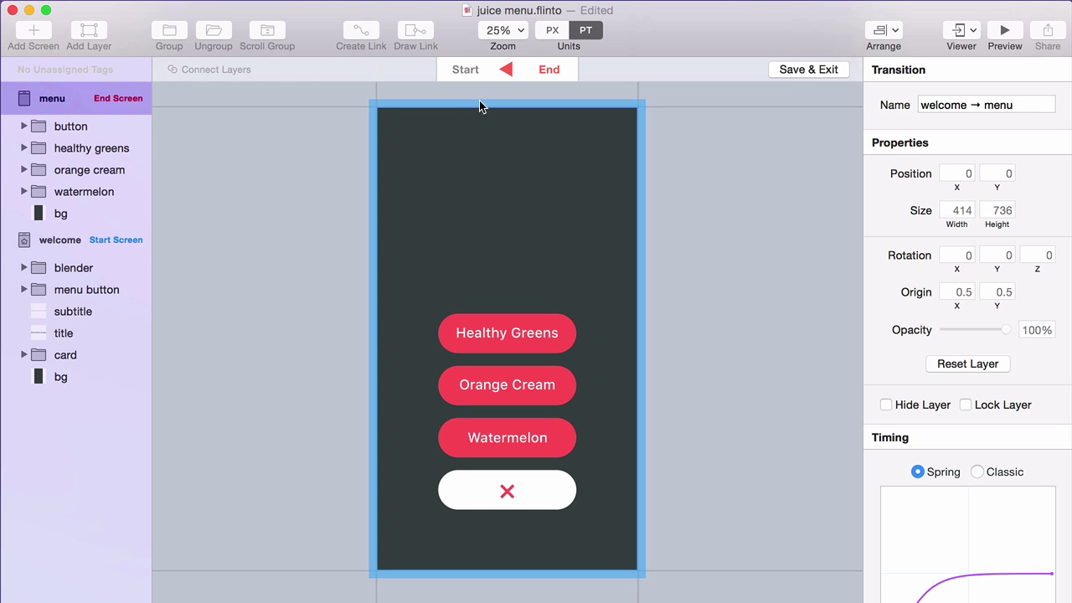
left_click_drag(479, 100, 296, 148)
left_click_drag(521, 280, 569, 377)
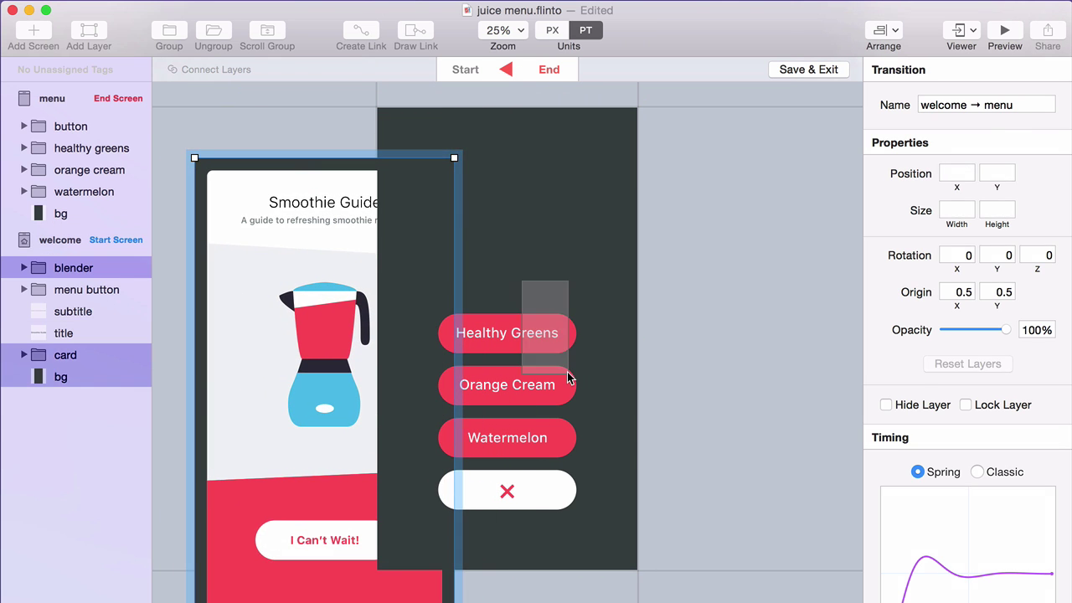
left_click(562, 271)
left_click_drag(320, 152, 309, 138)
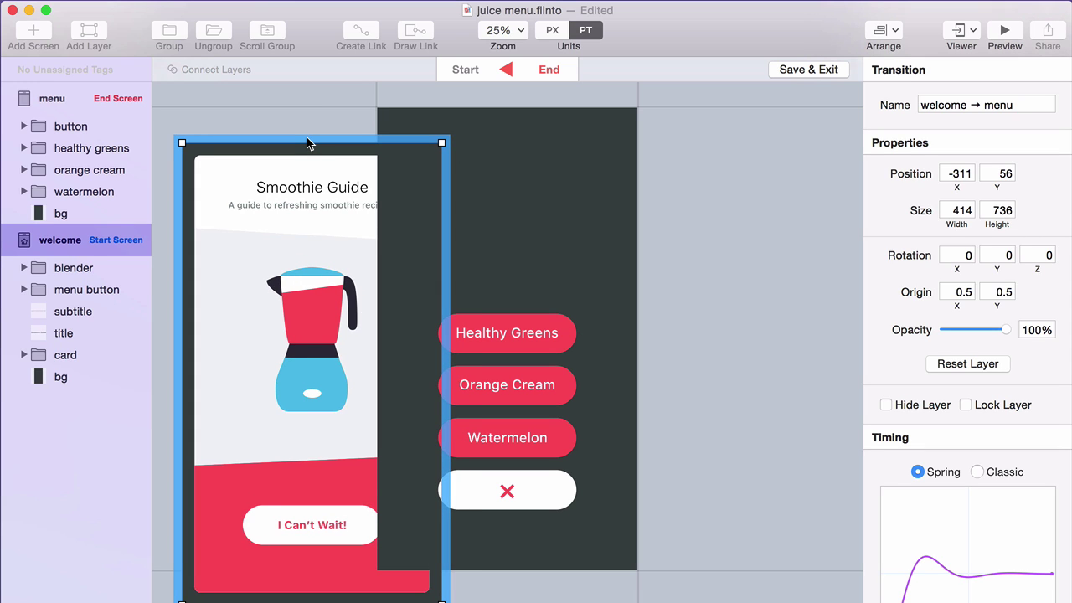
left_click_drag(419, 184, 437, 194)
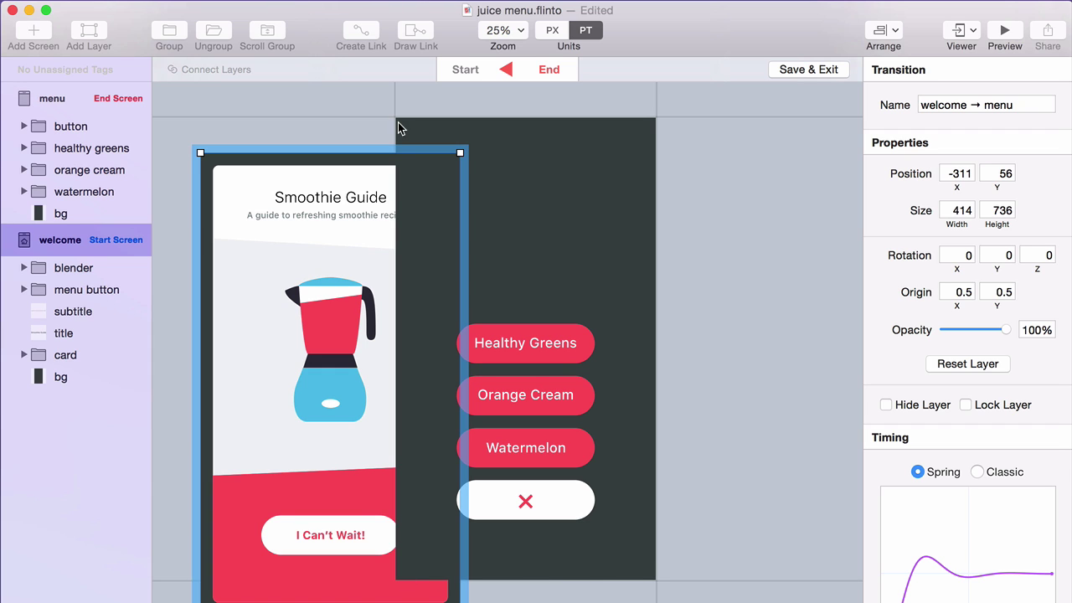
left_click_drag(379, 147, 303, 121)
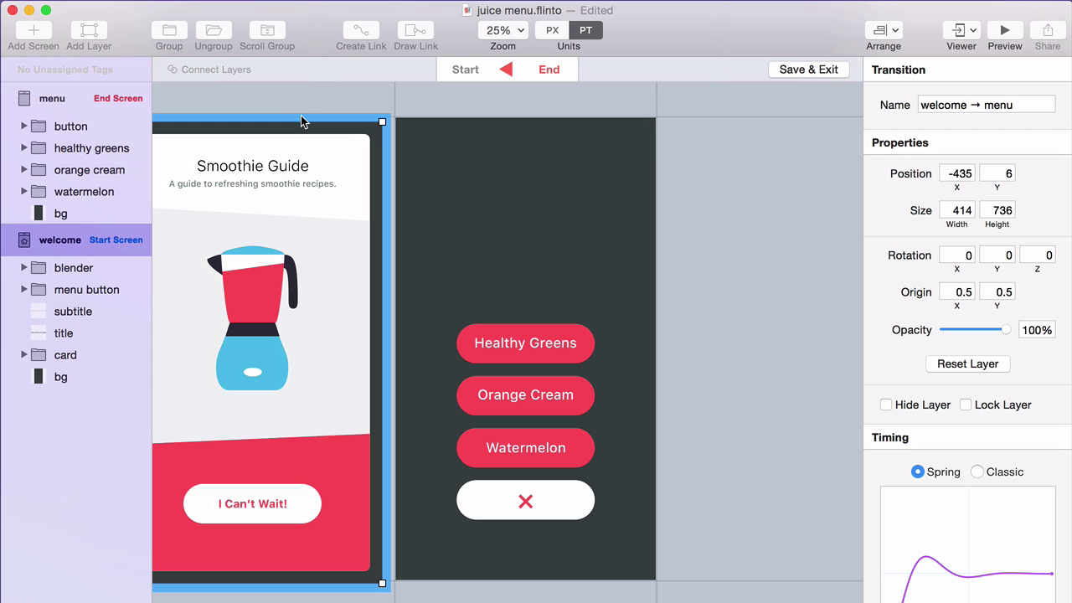
- In the start state, move the menu screen to about X 76, Y 15 and set its opacity to 0%
key("space")
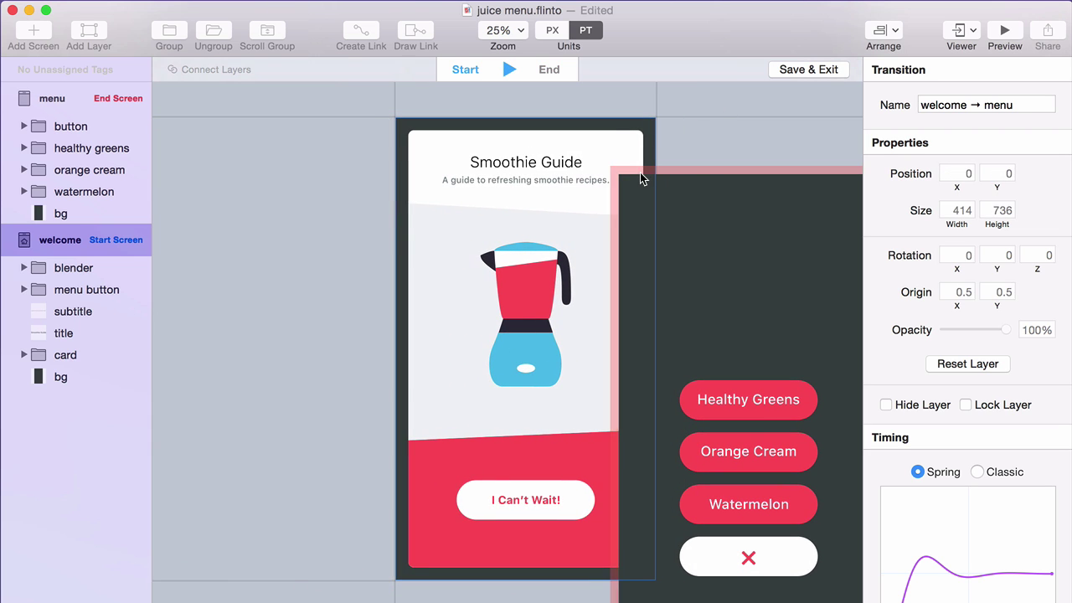
left_click_drag(642, 178, 482, 126)
key("space")
left_click_drag(1006, 330, 944, 330)
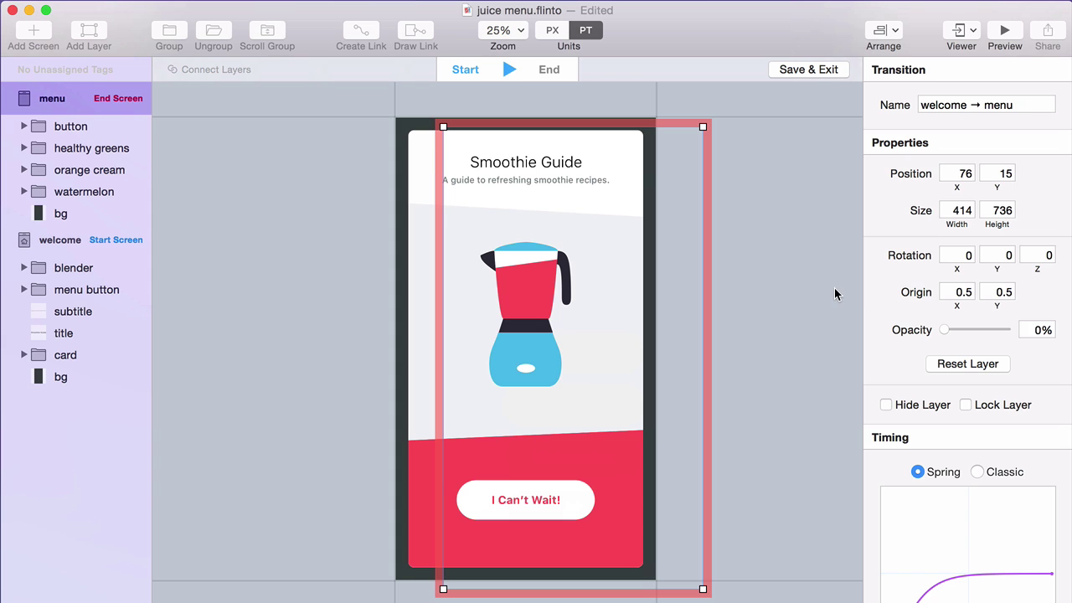
- Preview the transition and move the end-state welcome screen to about X -56, Y 0
key("space")
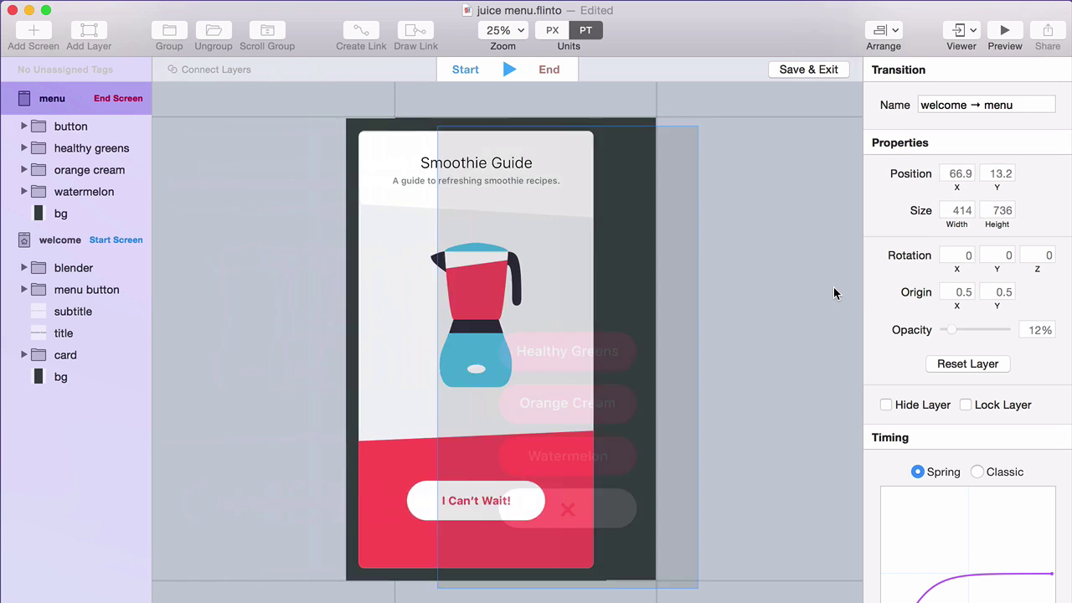
key("space")
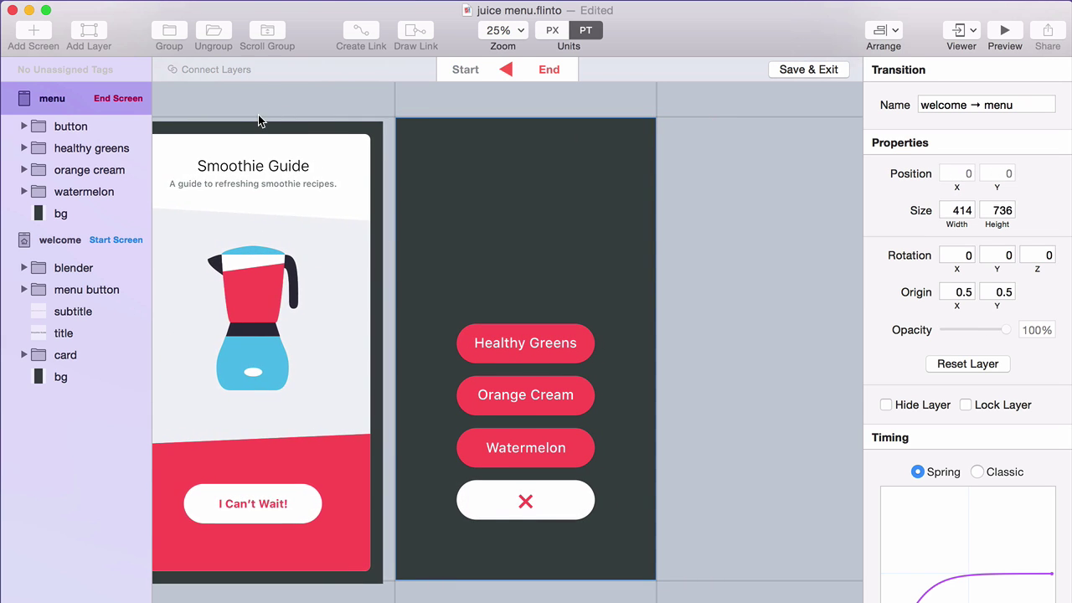
left_click_drag(255, 117, 493, 111)
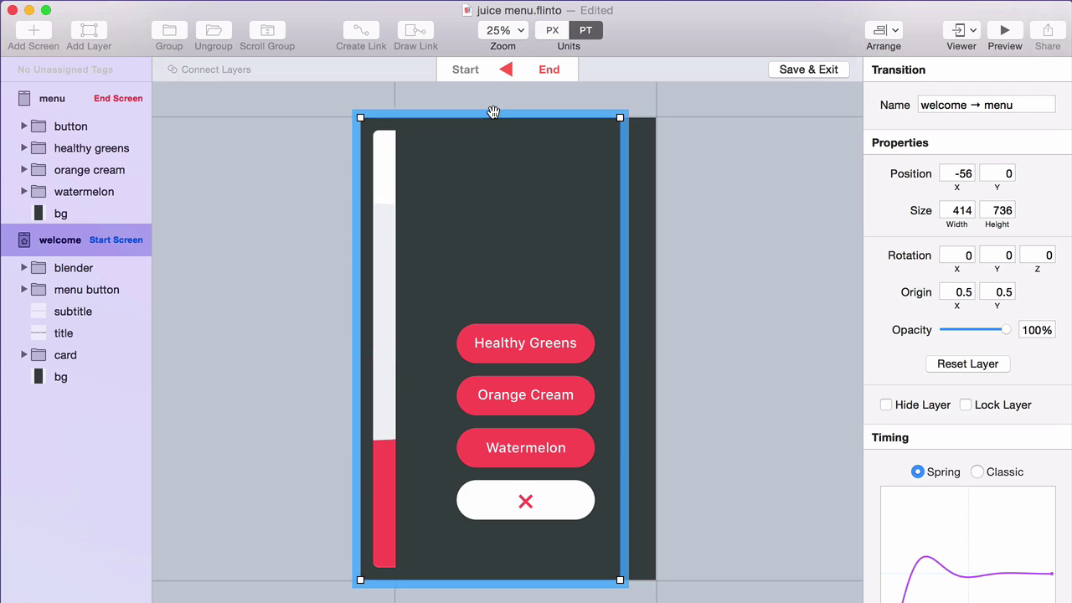
key("Tab")
key("Tab")
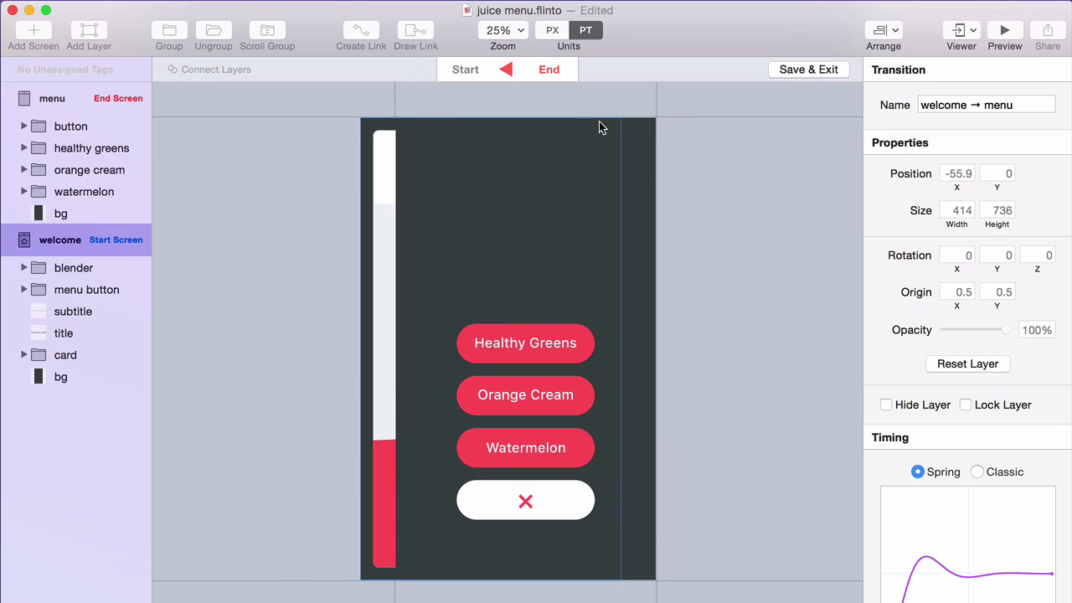
- Set the welcome screen's spring timing to tension 452 and friction 36
left_click(607, 117)
scroll(929, 435, "down", 4)
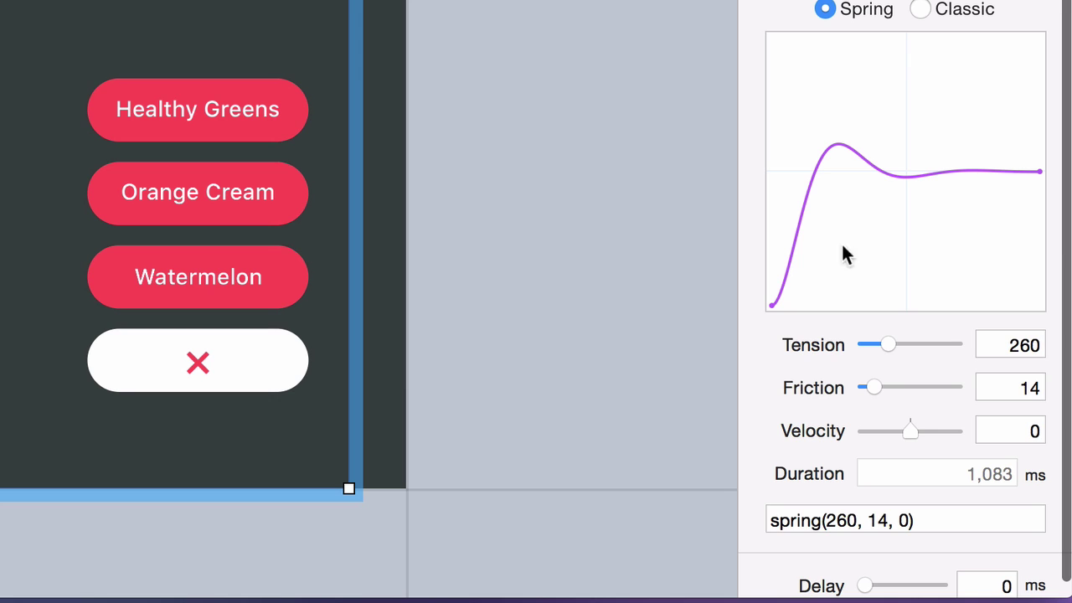
left_click_drag(889, 345, 902, 346)
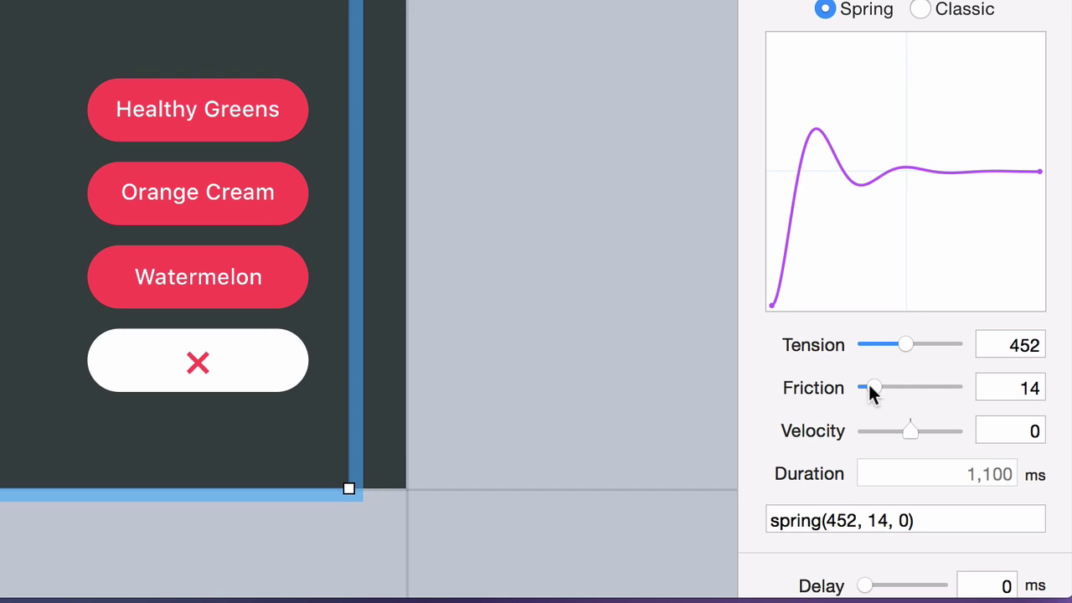
left_click_drag(872, 387, 890, 385)
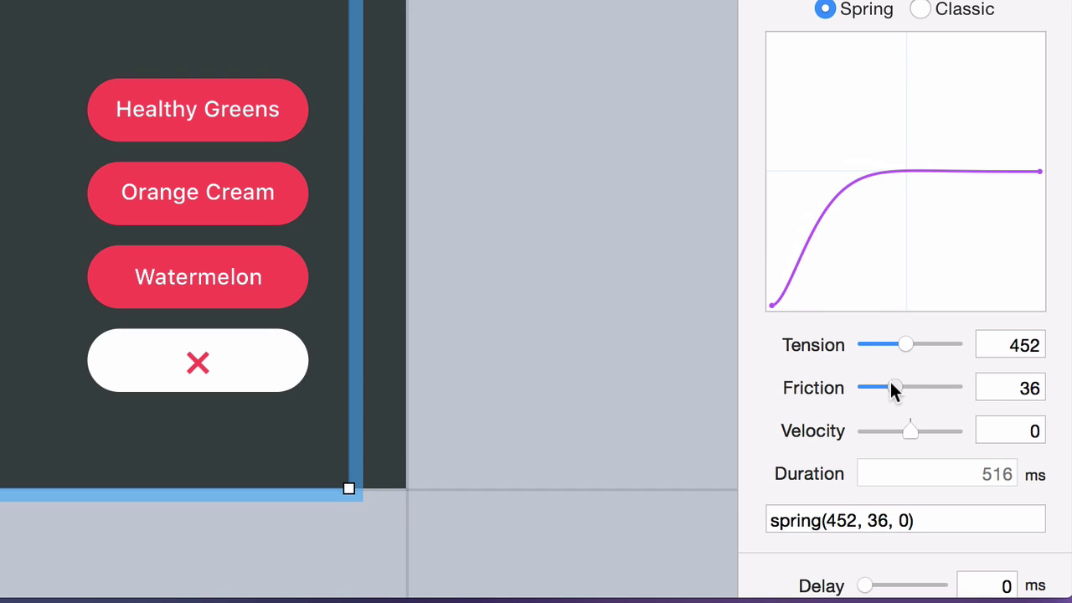
- Try Classic timing on the welcome screen and return it to Spring with tension 950 and friction 60
left_click(921, 12)
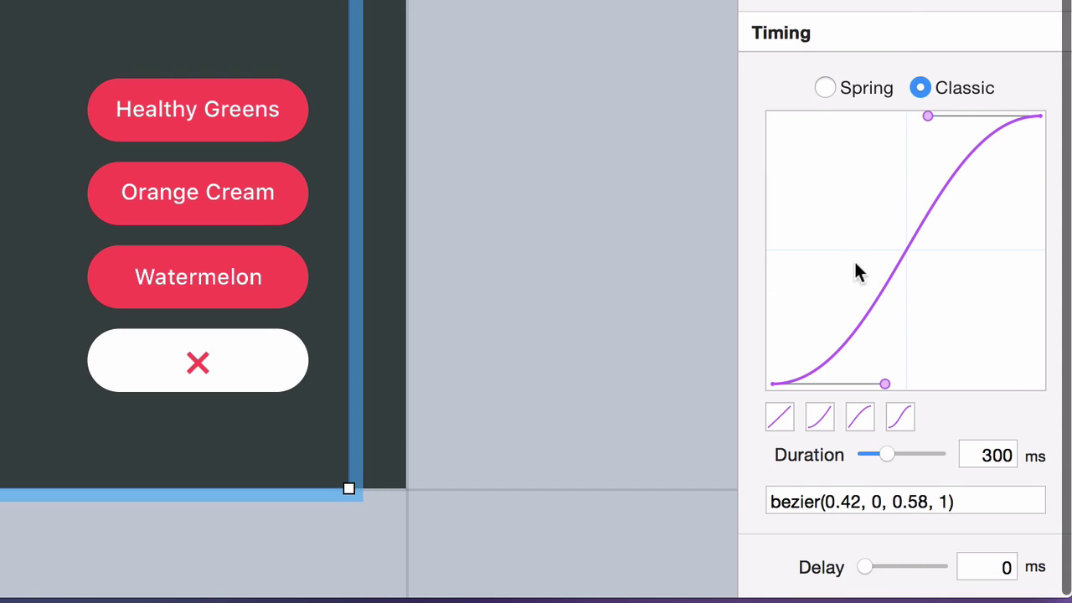
left_click(857, 86)
scroll(842, 436, "down", 2)
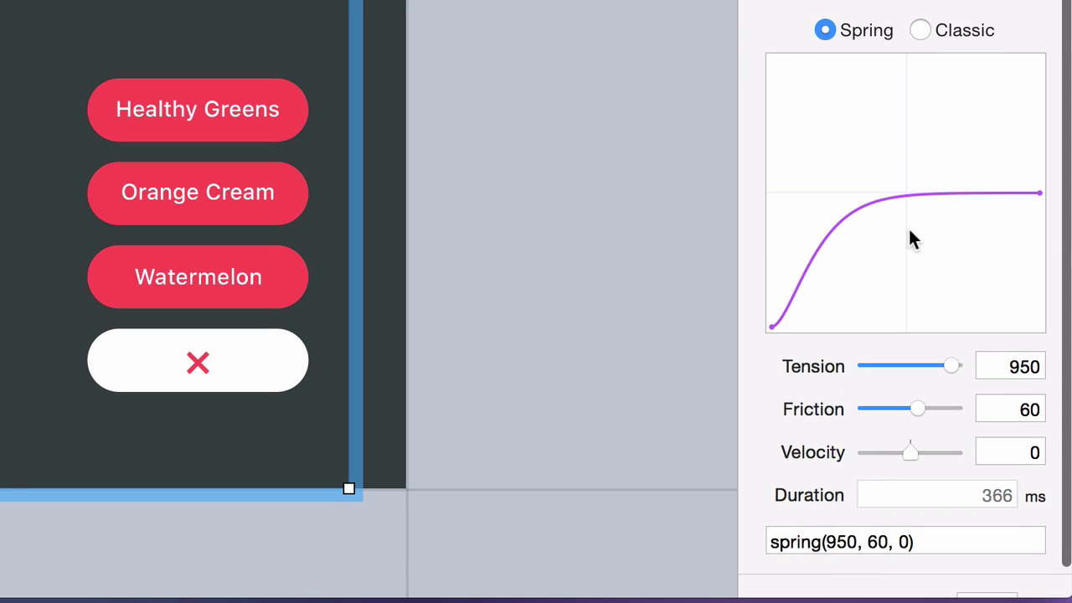
- Play the transition back and forth between its start and end states
left_click(710, 227)
key("space")
key("space")
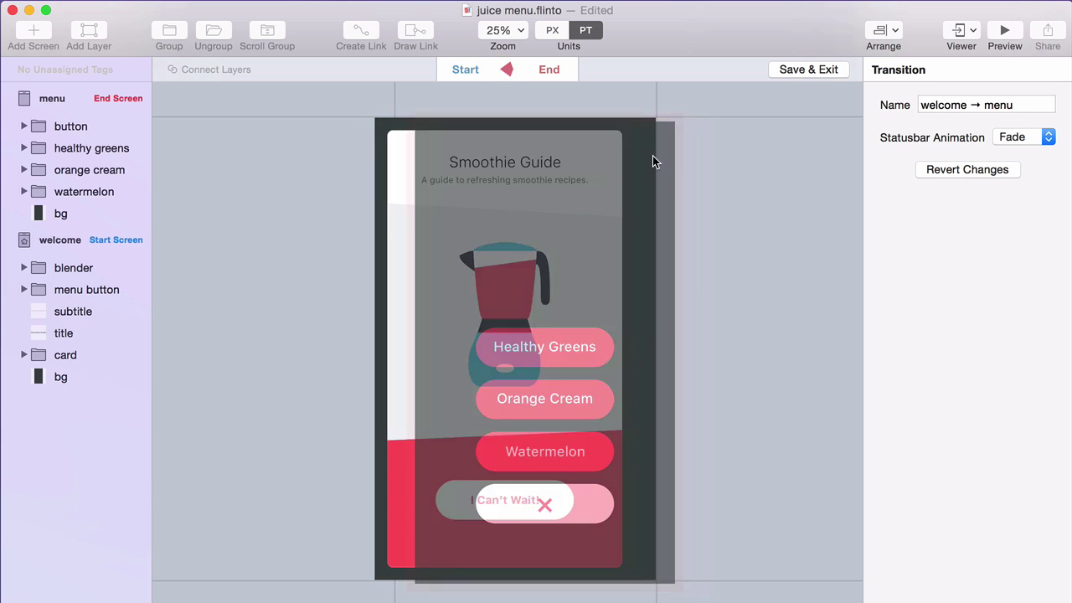
- In the end state, rotate the welcome screen 40° about Z, shrink it to about 209 × 372 at X -339, Y 176, and tilt it about Y
left_click(507, 115)
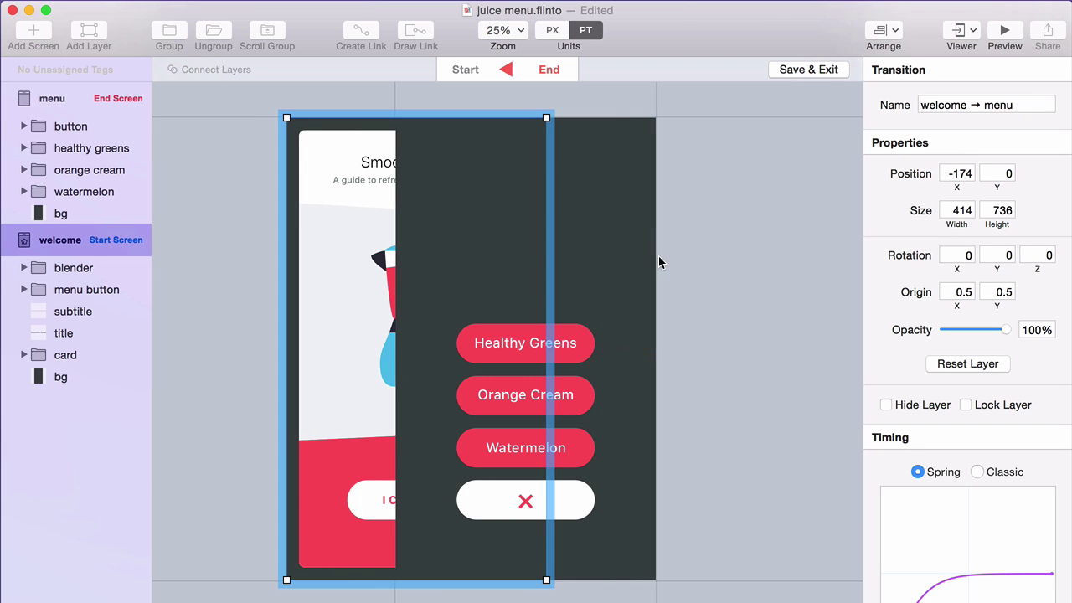
left_click_drag(550, 118, 610, 276)
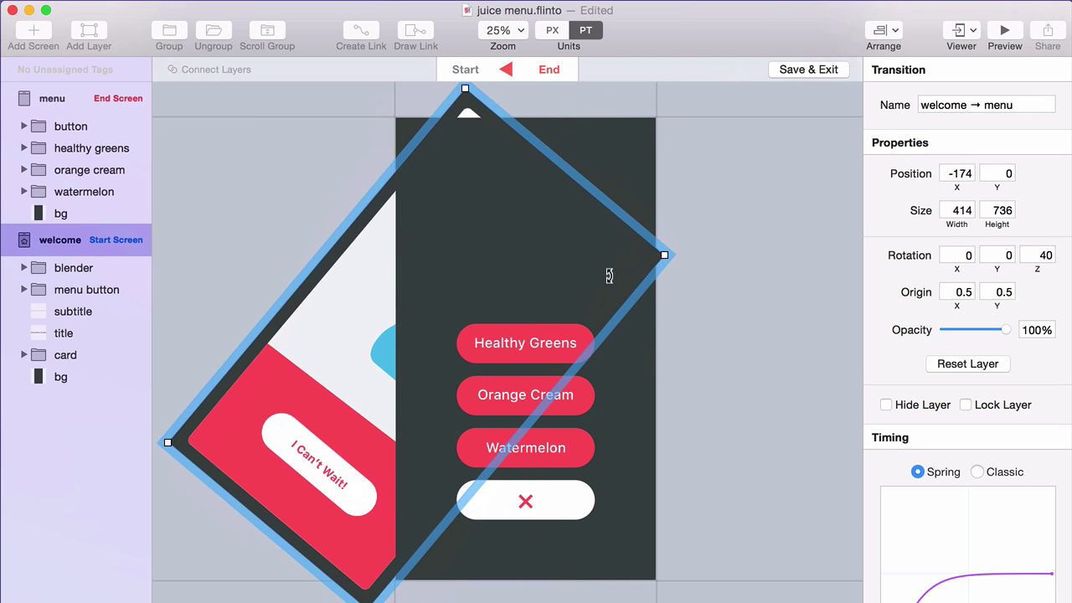
left_click_drag(463, 88, 295, 237)
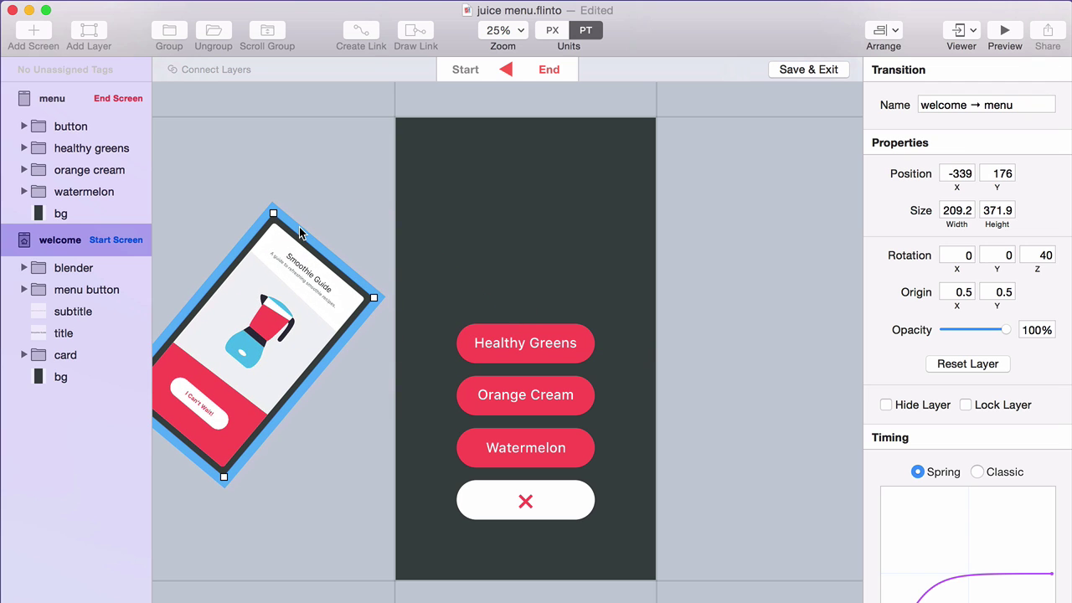
left_click_drag(990, 268, 767, 261)
- In the start state, place the menu screen at about X 483, Y 163, sized about 196 × 348 and rotated 21° about Z
key("space")
key("space")
key("space")
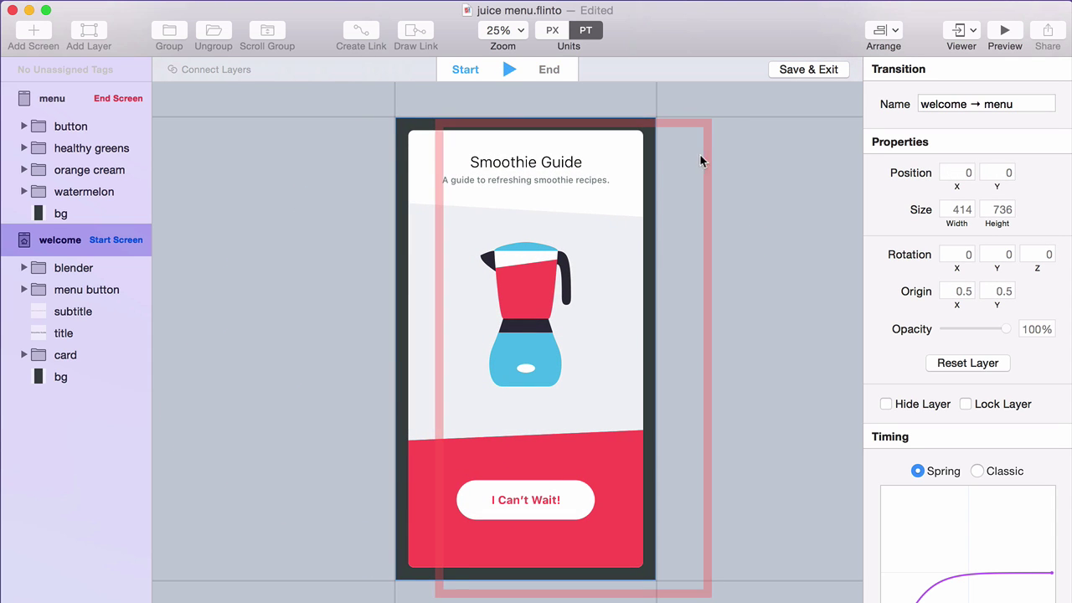
left_click_drag(709, 160, 773, 216)
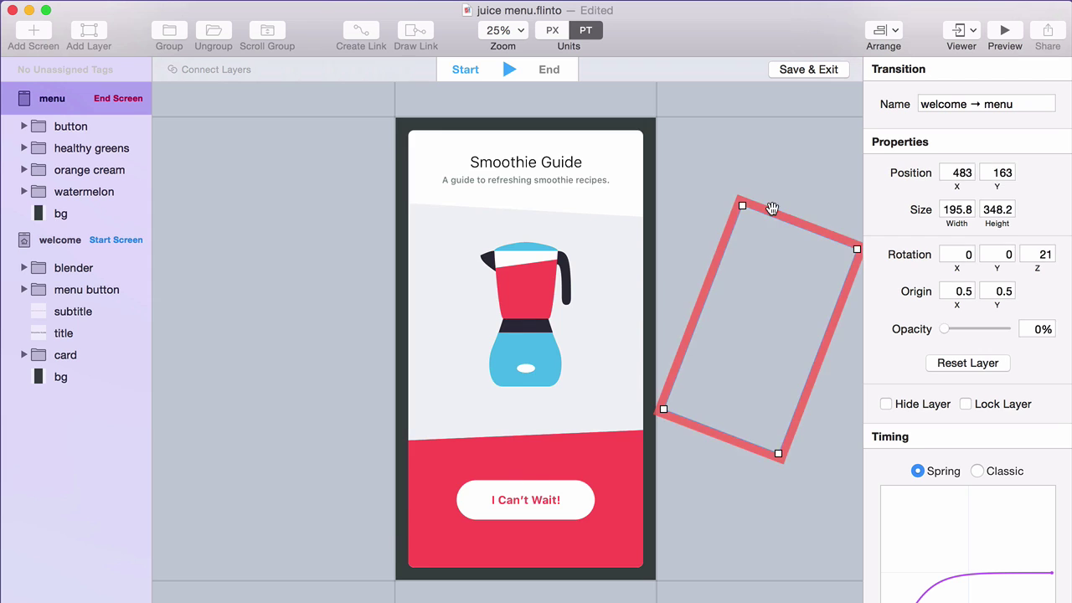
- Try moving the menu button's background rectangle within the tilted end-state welcome screen, and undo the move
key("space")
left_click(235, 398)
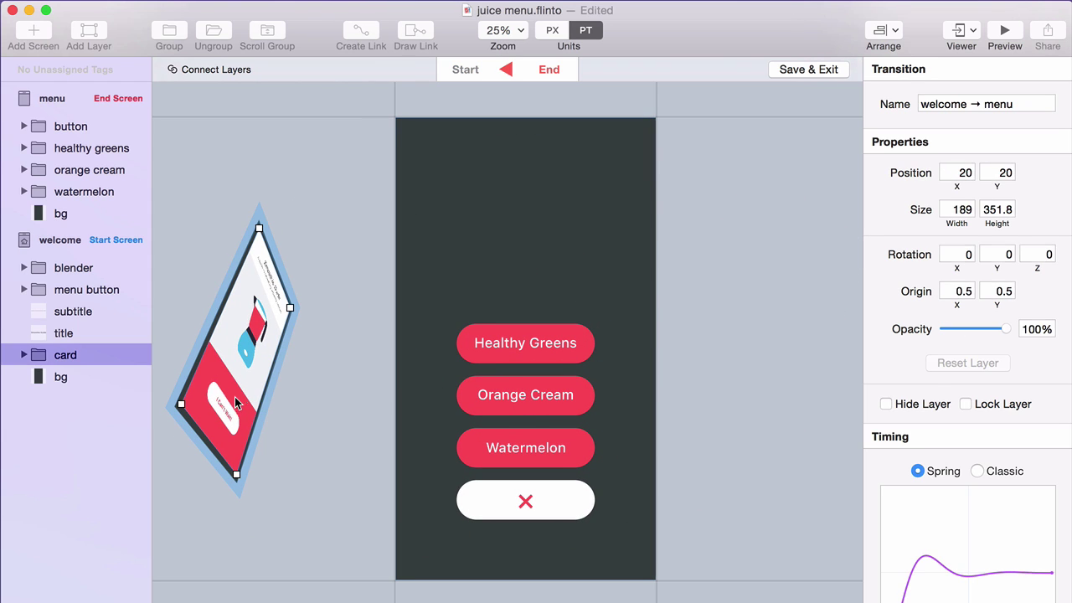
left_click(228, 399)
left_click(223, 402)
left_click(226, 407)
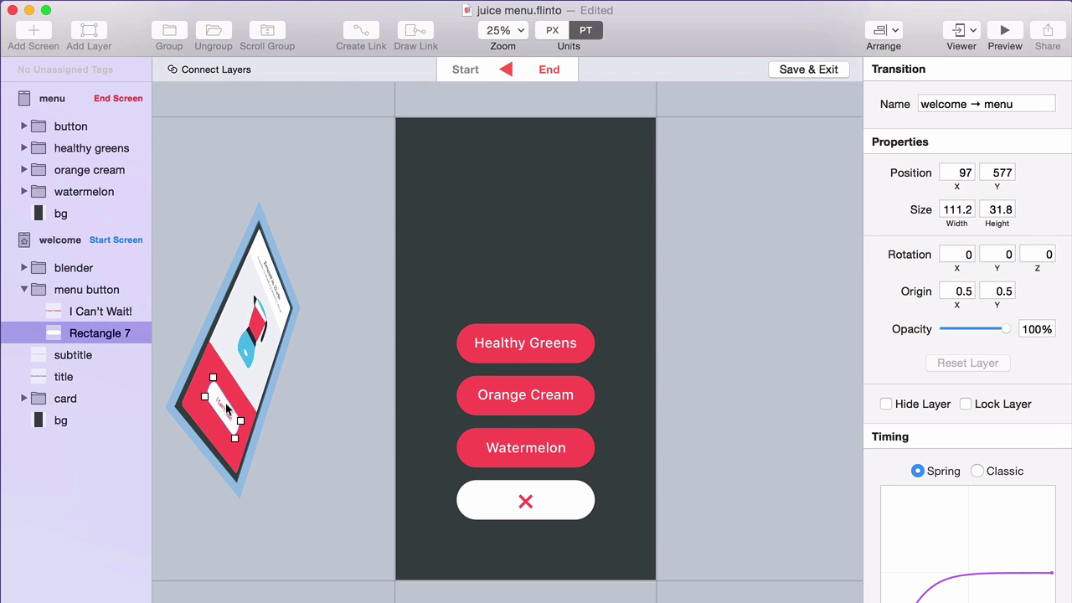
left_click_drag(226, 404, 281, 417)
key("super+z")
left_click(332, 365)
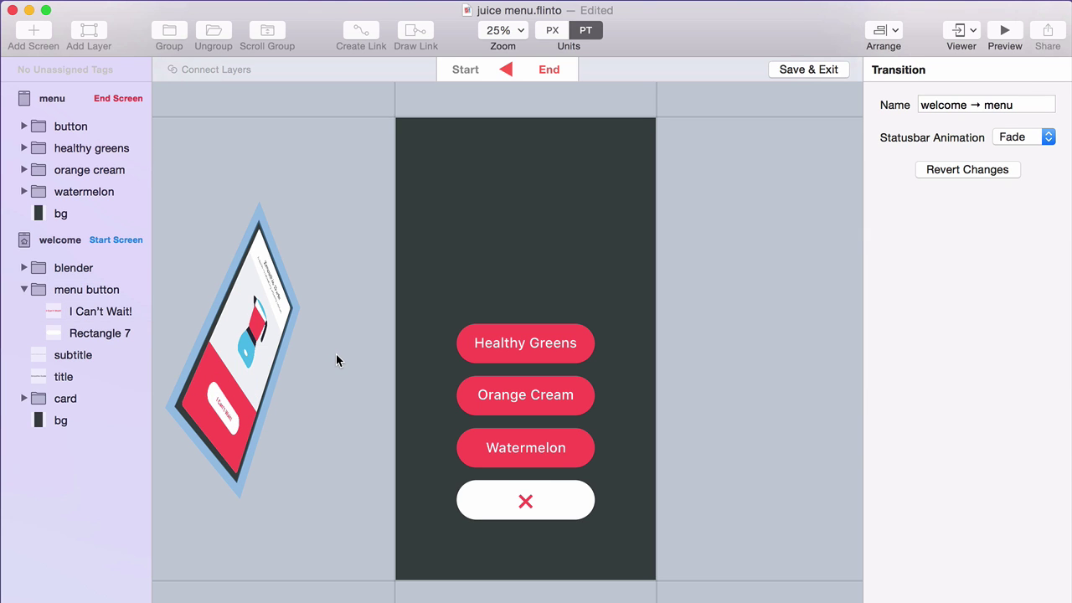
left_click(336, 358)
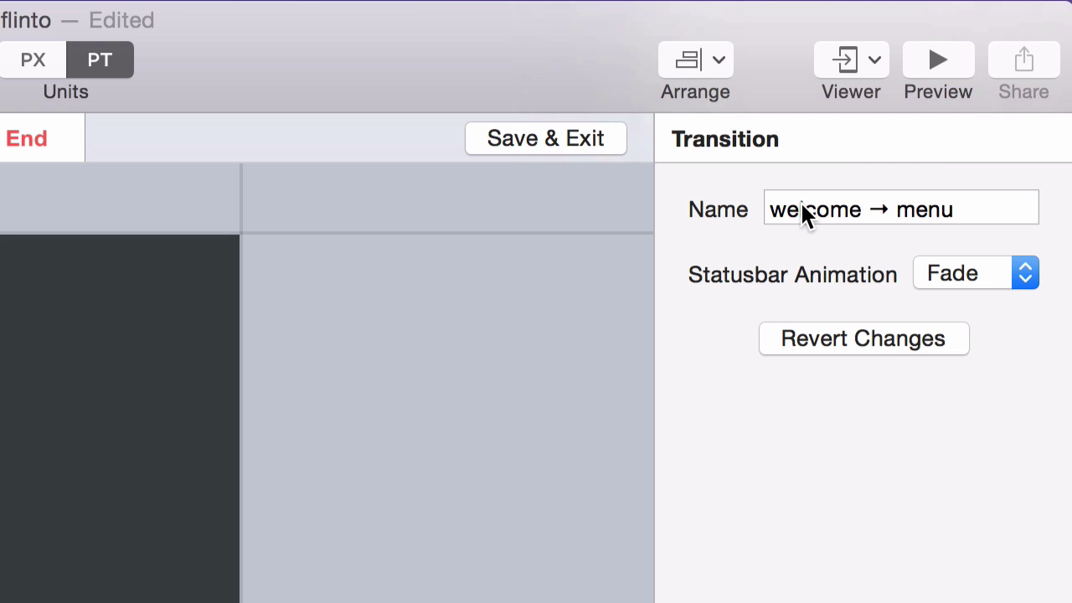
- Rename the transition to "show menu", and save and exit the transition editor
triple_click(941, 104)
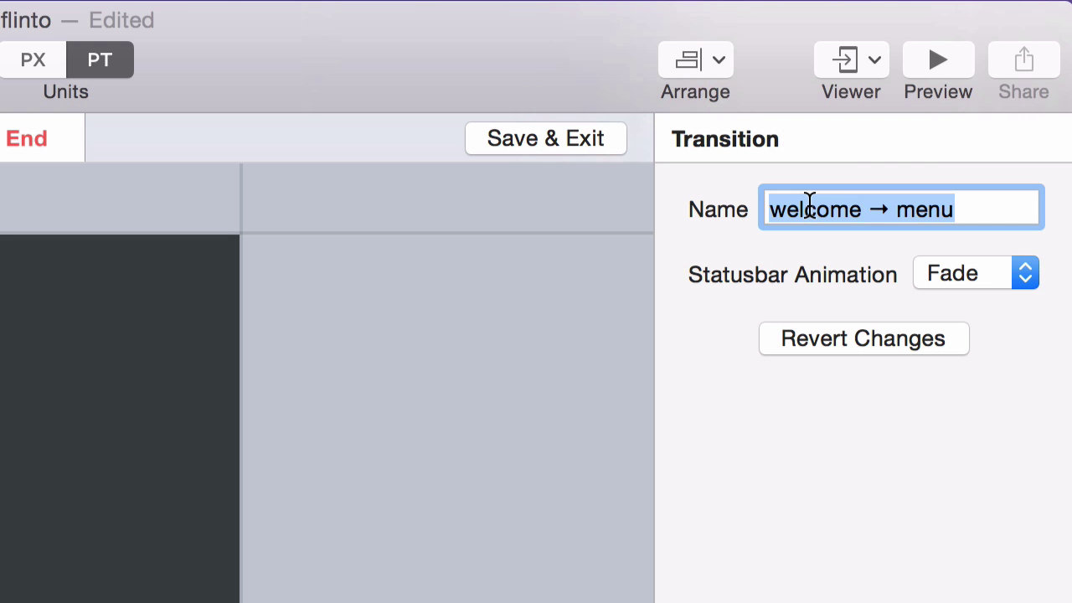
type("show menu")
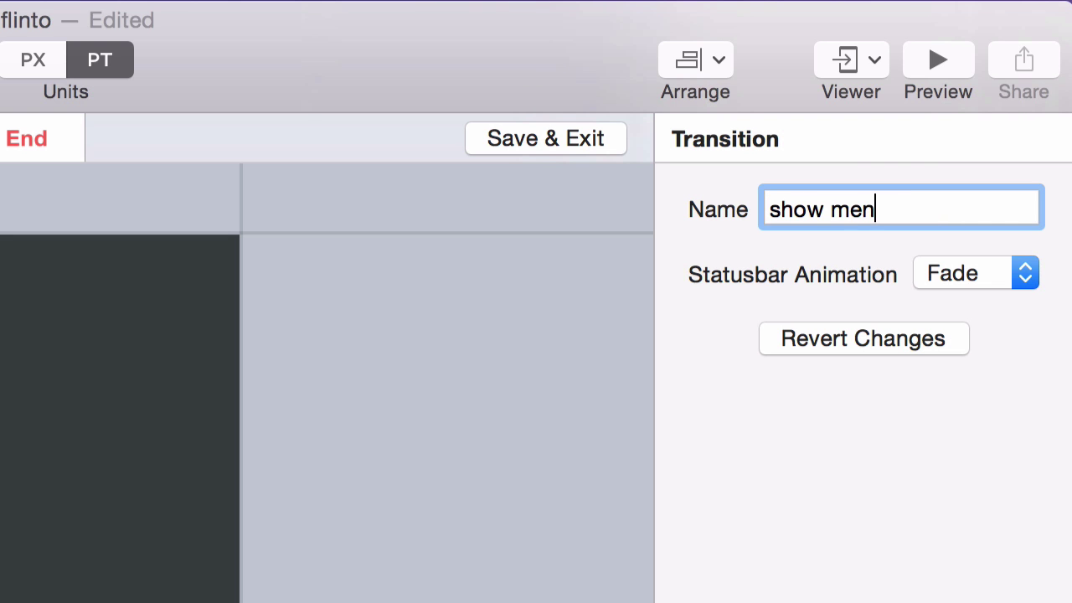
key("Return")
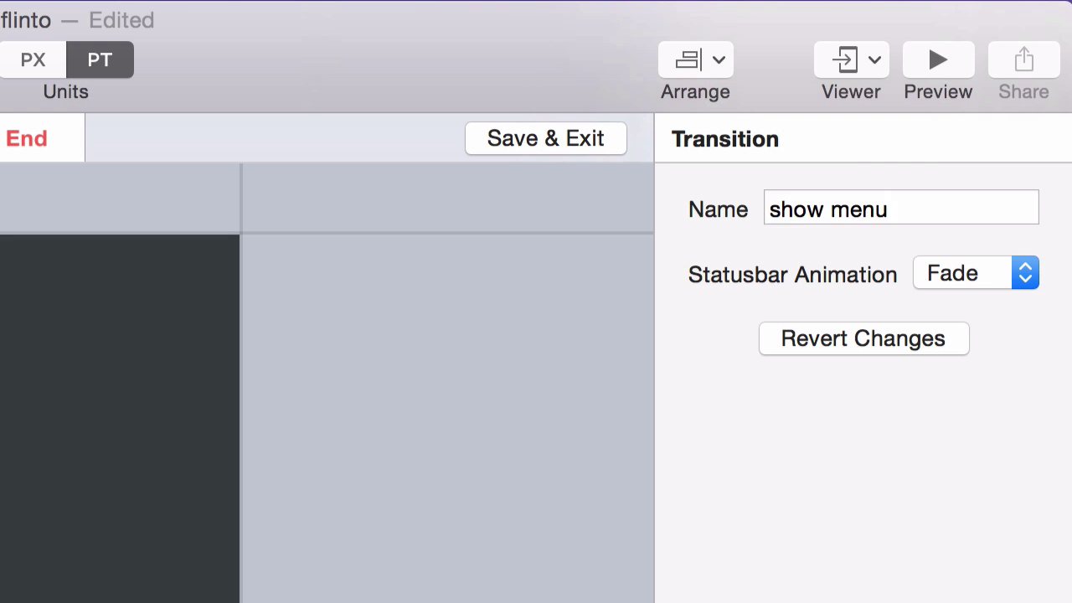
left_click(557, 137)
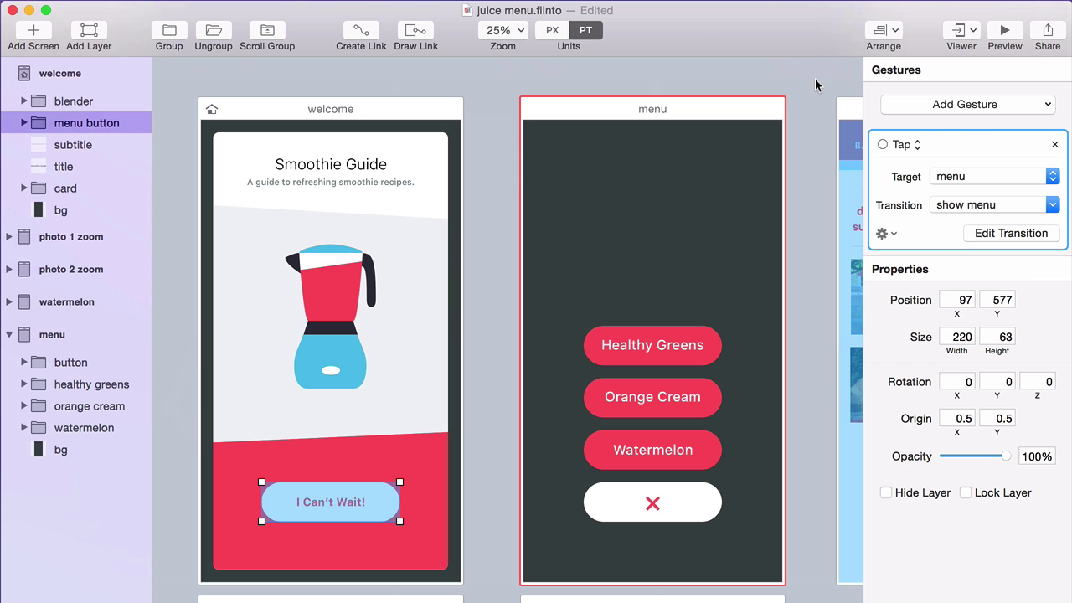
- Add a tap gesture to the menu screen's X button that targets Back Link
left_click(817, 84)
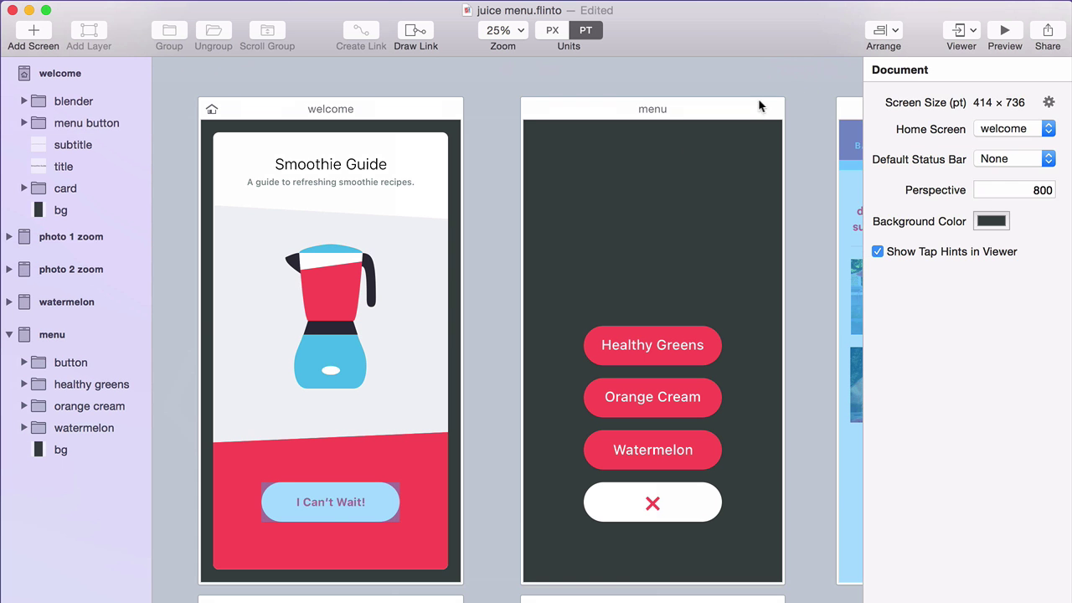
left_click(342, 506)
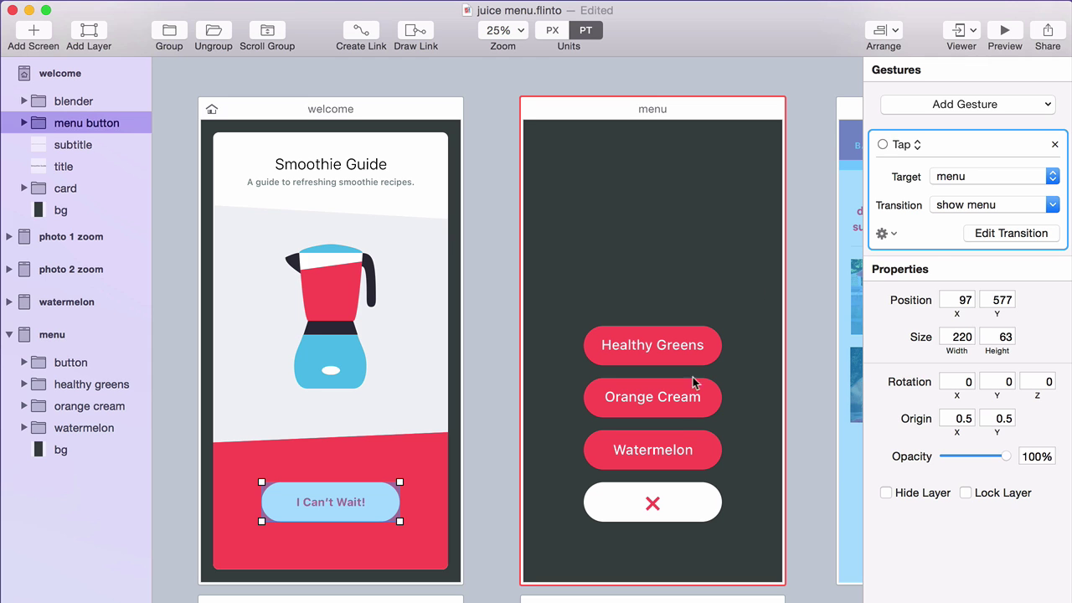
left_click(652, 504)
left_click_drag(631, 501, 534, 116)
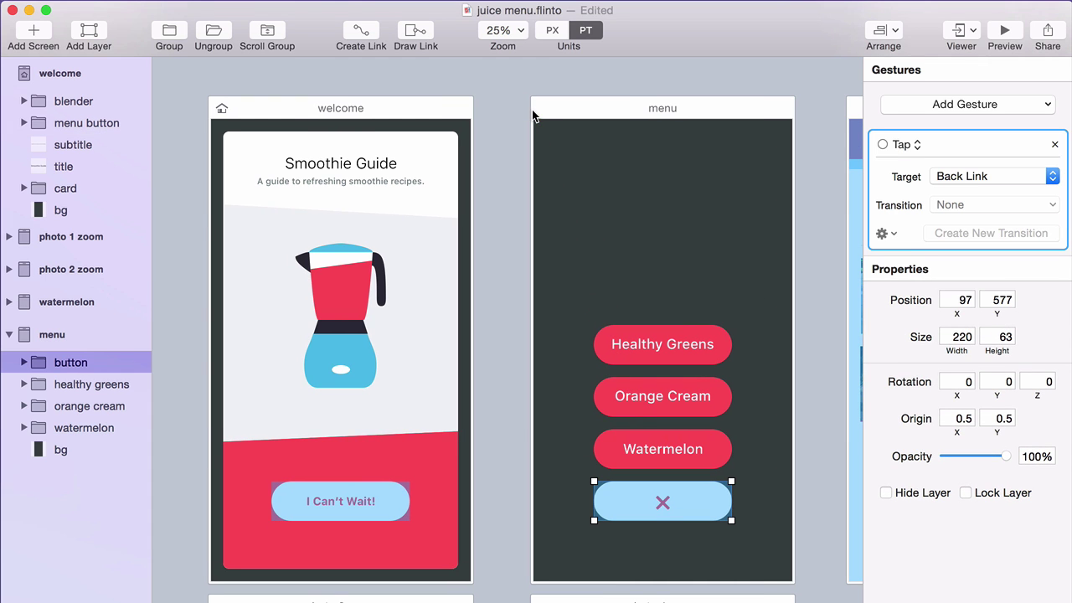
- Preview the prototype, testing the "I Can't Wait!" and X buttons between the welcome and menu screens, and close the preview
left_click(1005, 34)
left_click(517, 568)
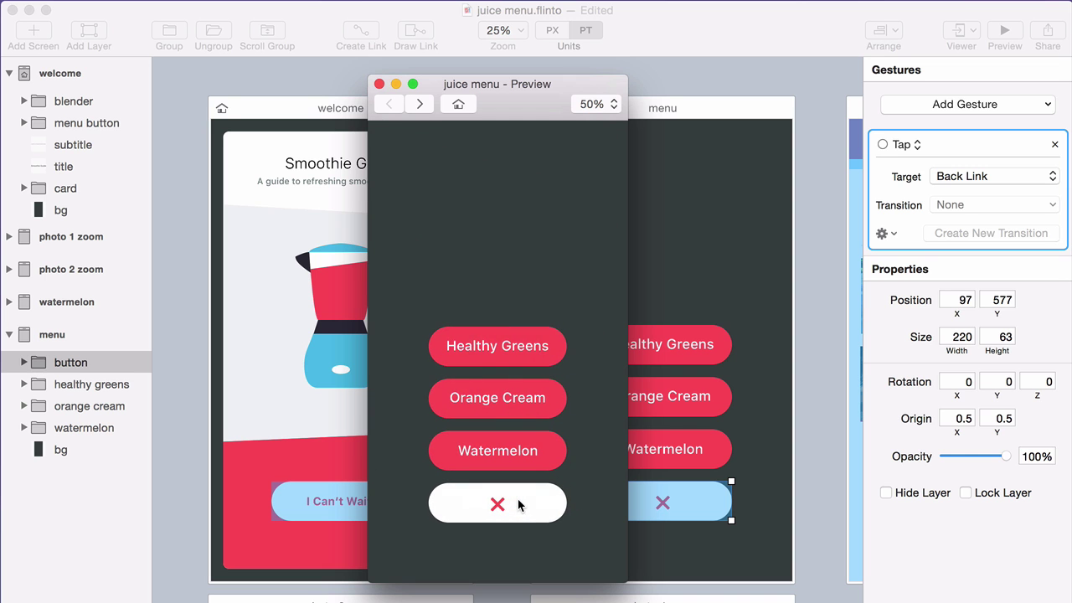
left_click(496, 504)
left_click(486, 502)
left_click(489, 502)
left_click(489, 506)
left_click(380, 83)
- Link the menu screen's Watermelon button to the watermelon screen with a tap gesture and the "show menu" transition
left_click(491, 443)
left_click_drag(491, 443, 334, 356)
left_click_drag(425, 315, 354, 372)
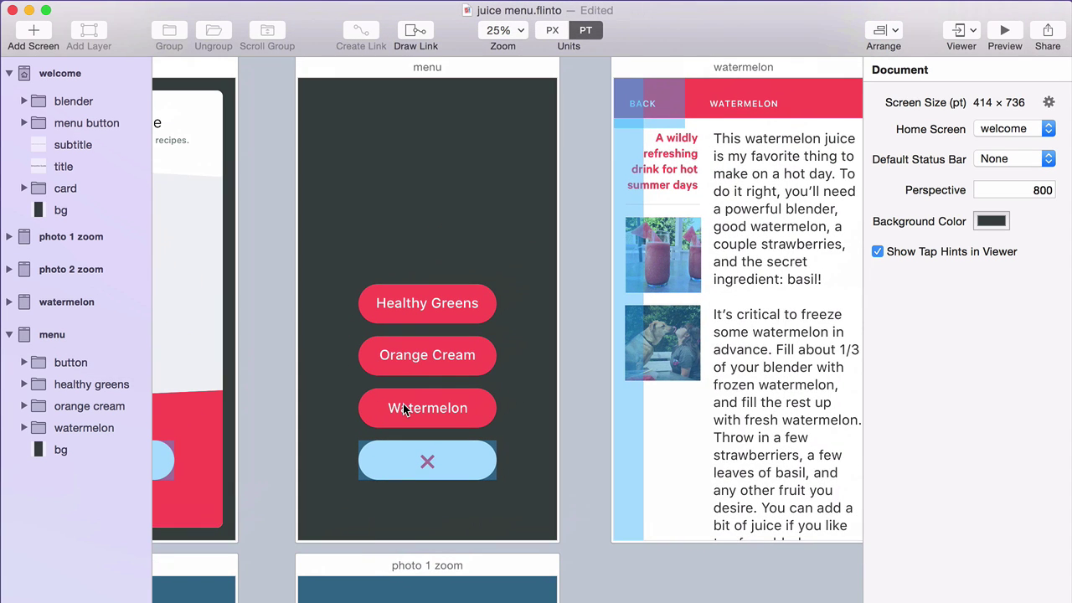
left_click(404, 408)
left_click_drag(410, 409, 704, 320)
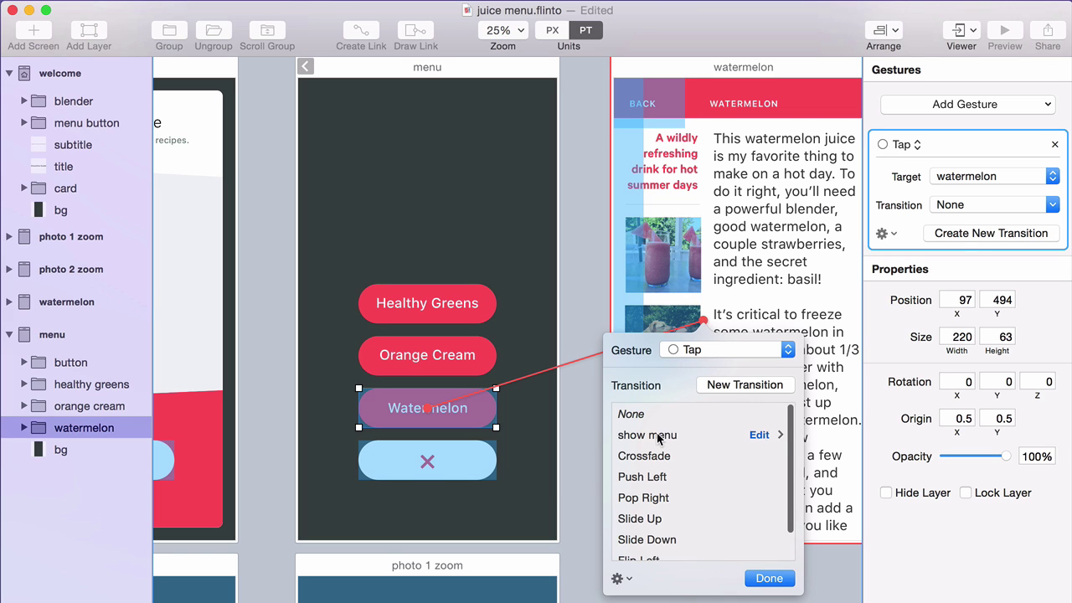
left_click(654, 435)
left_click(762, 578)
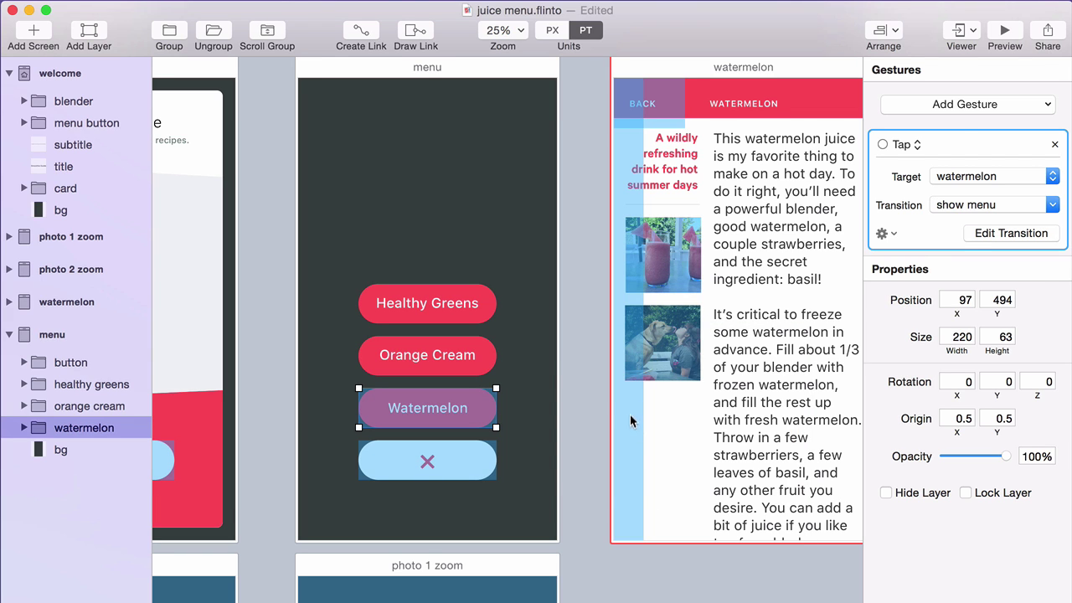
- Preview the prototype from the welcome screen through the menu to the watermelon screen
left_click(591, 389)
left_click(1005, 31)
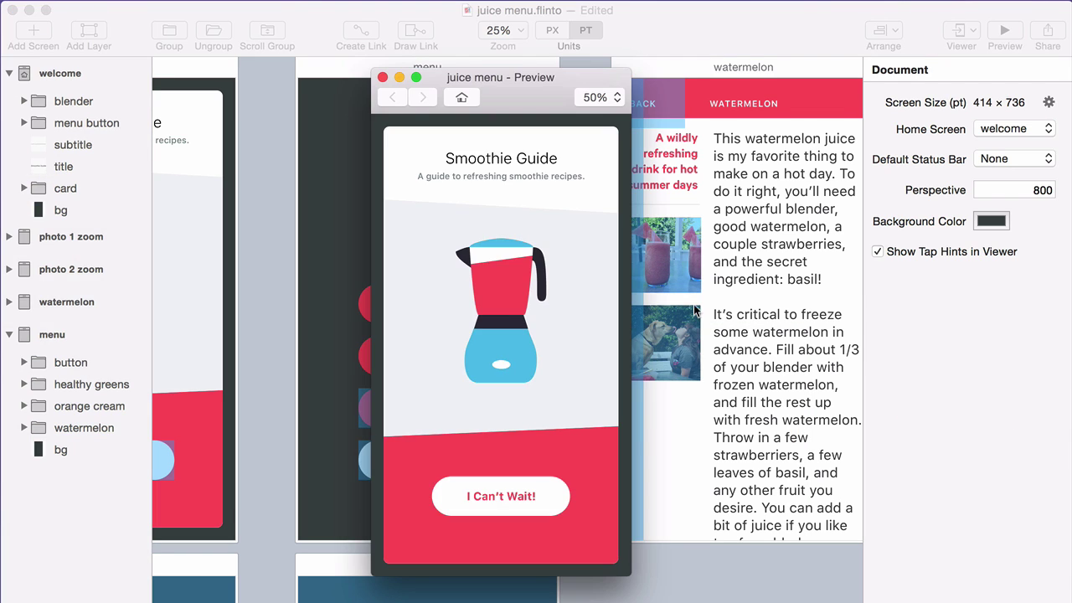
left_click(512, 492)
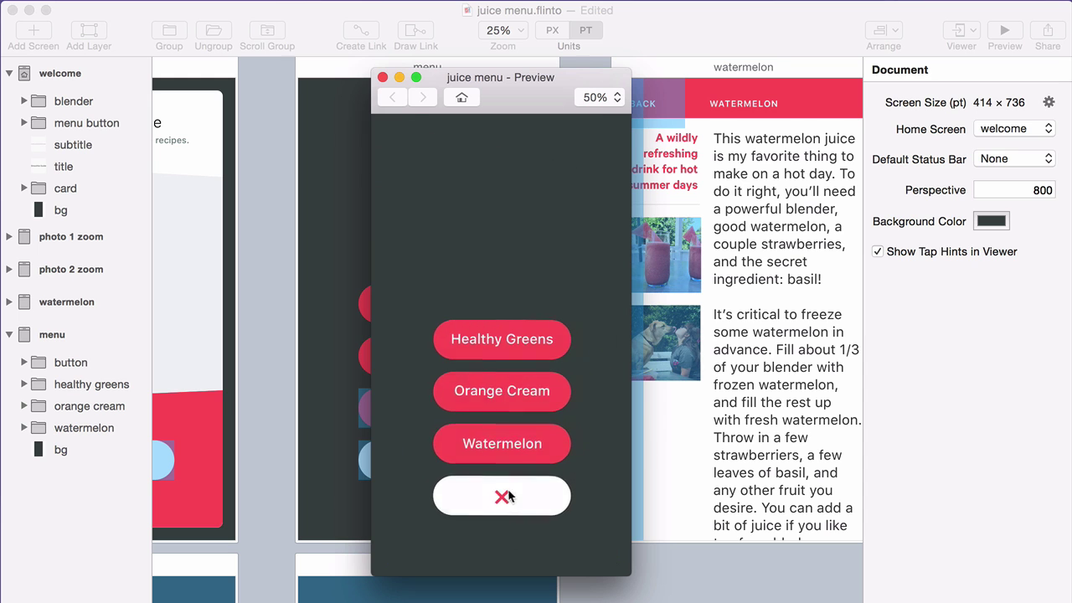
left_click(519, 445)
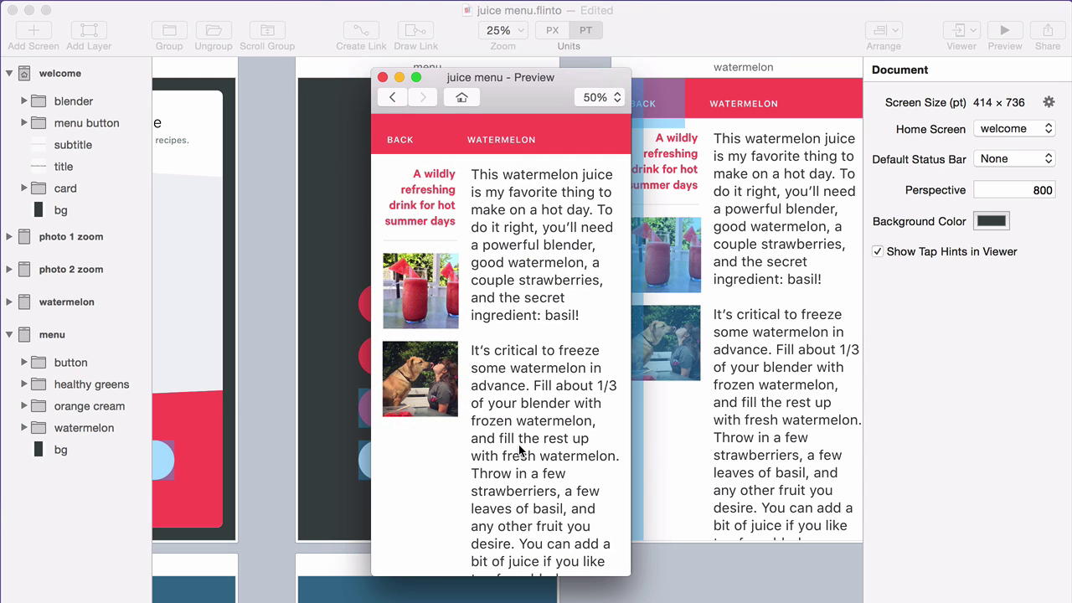
left_click(663, 414)
- Edit the Watermelon button's transition, placing the start-state watermelon screen at about X -295, Y 178, rotated -28° about Z
left_click(455, 408)
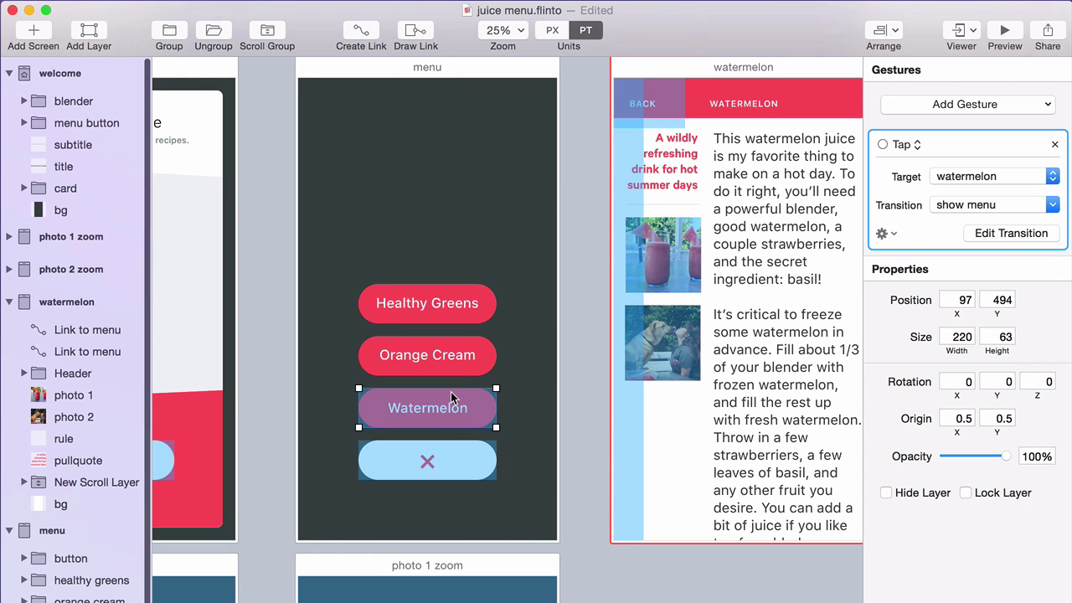
left_click(1012, 234)
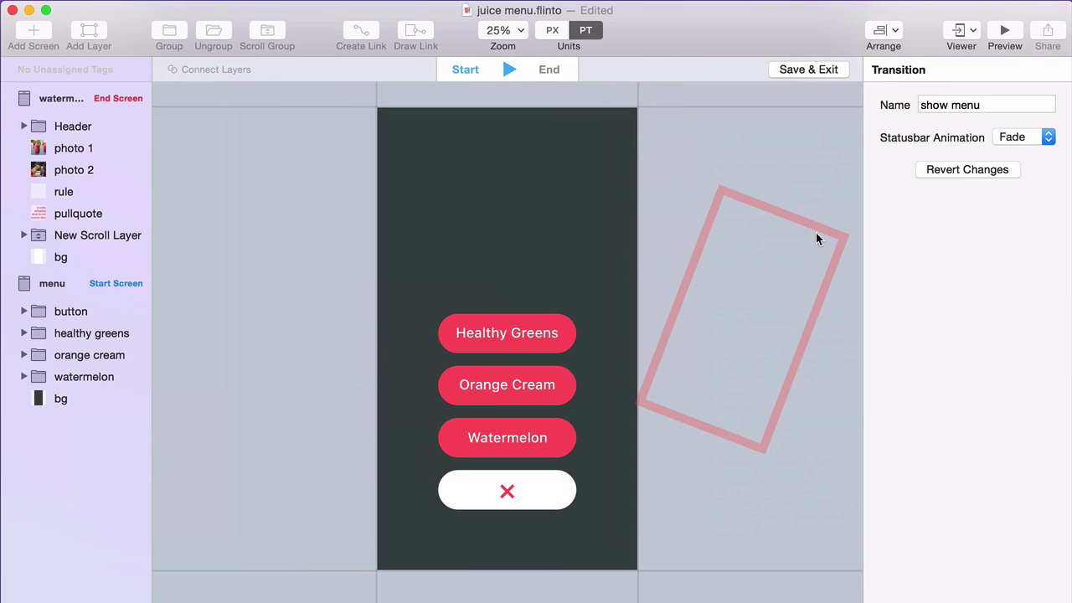
left_click_drag(815, 233, 238, 209)
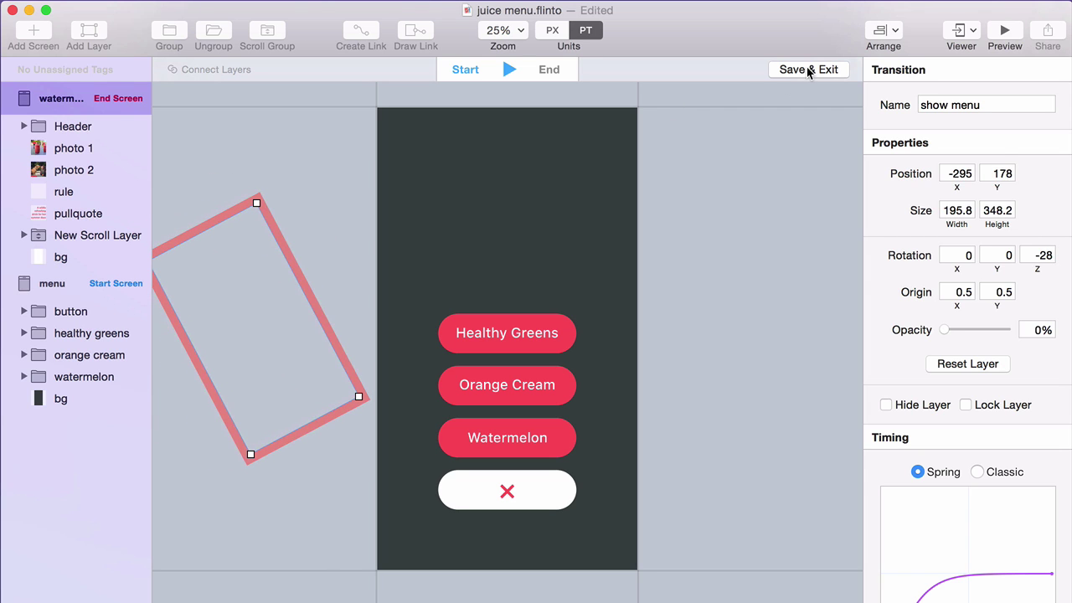